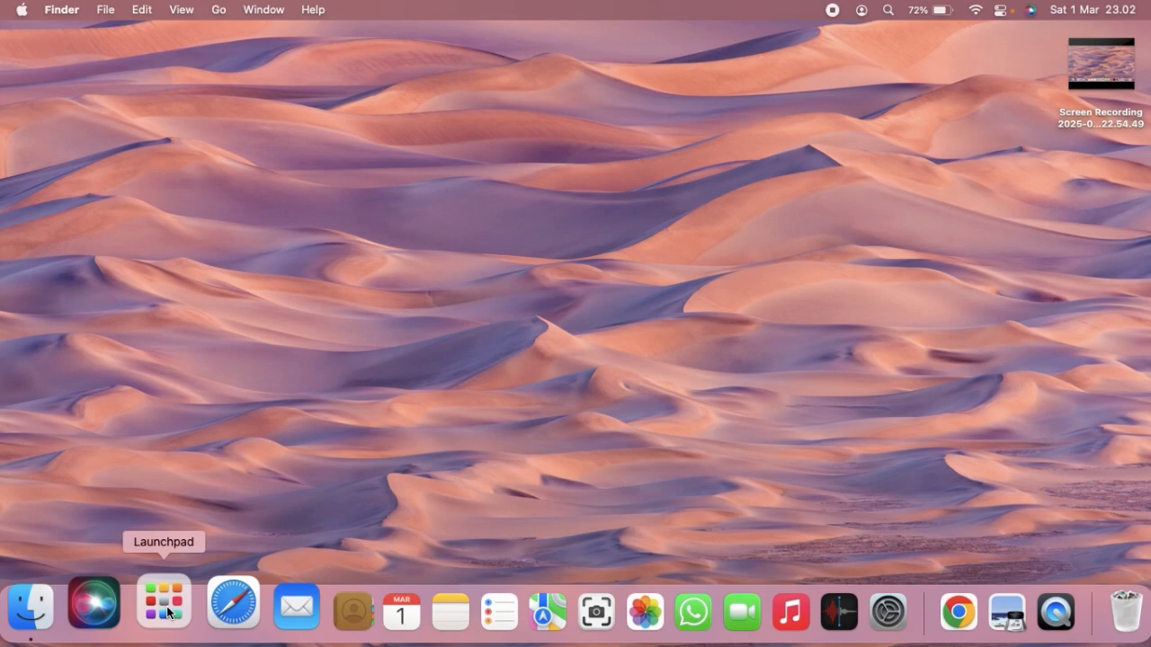
Step: Dismiss Launchpad and launch System Preferences from the Apple menu
{"action": "left_click", "coordinate": [168, 615]}
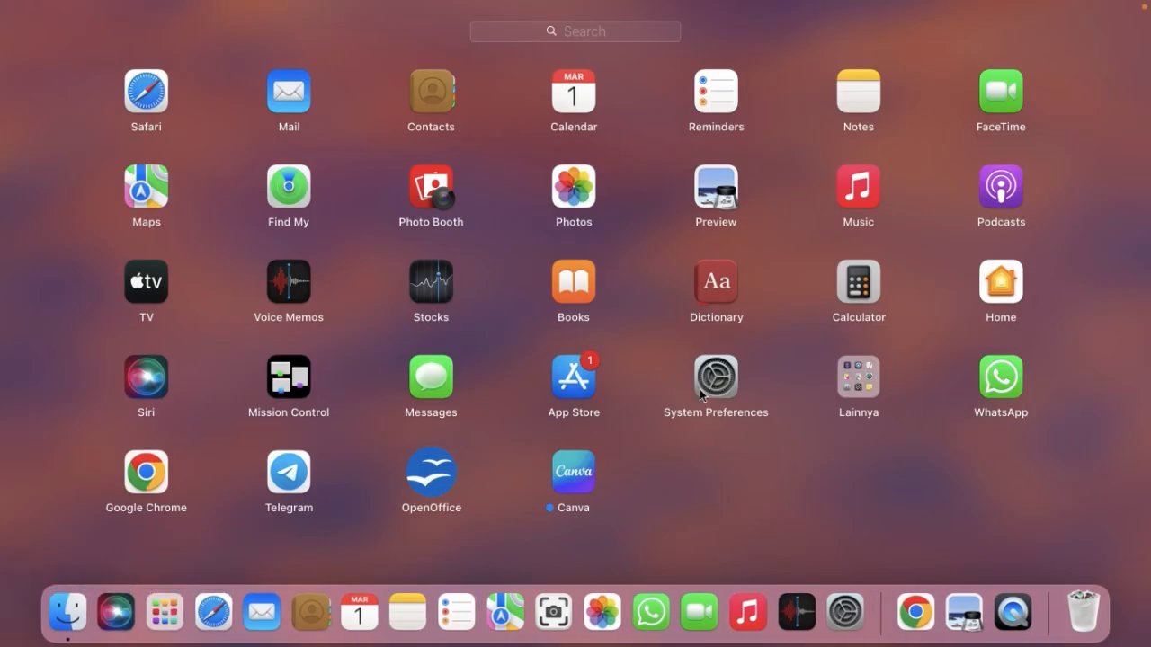
{"action": "left_click", "coordinate": [686, 473]}
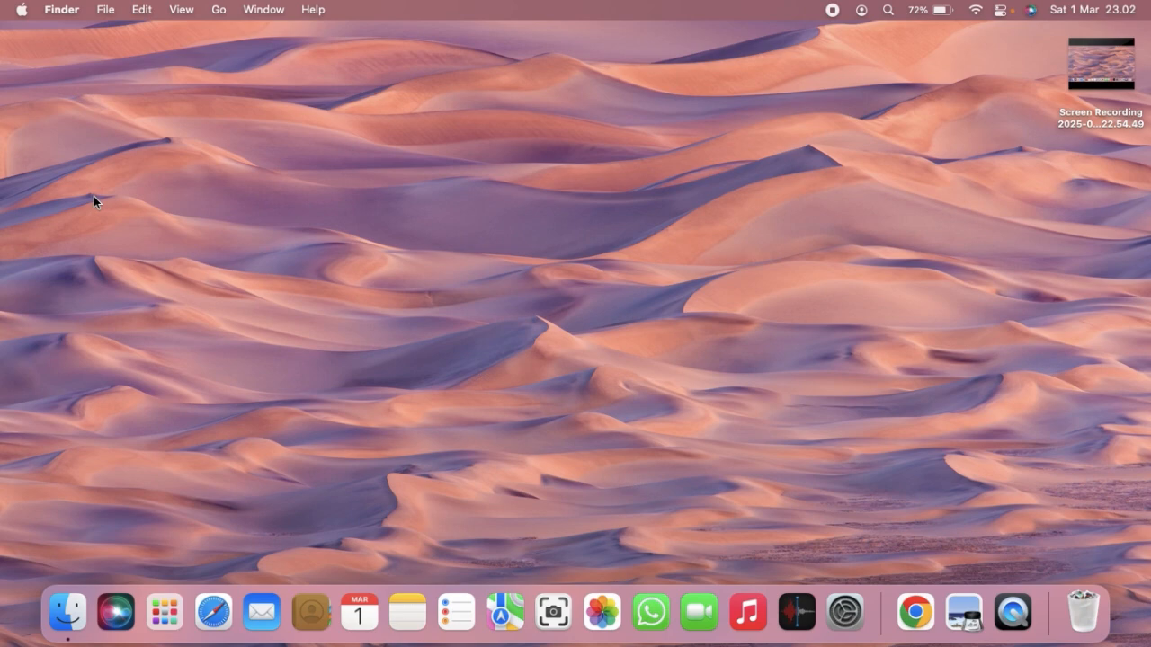
{"action": "left_click", "coordinate": [24, 12]}
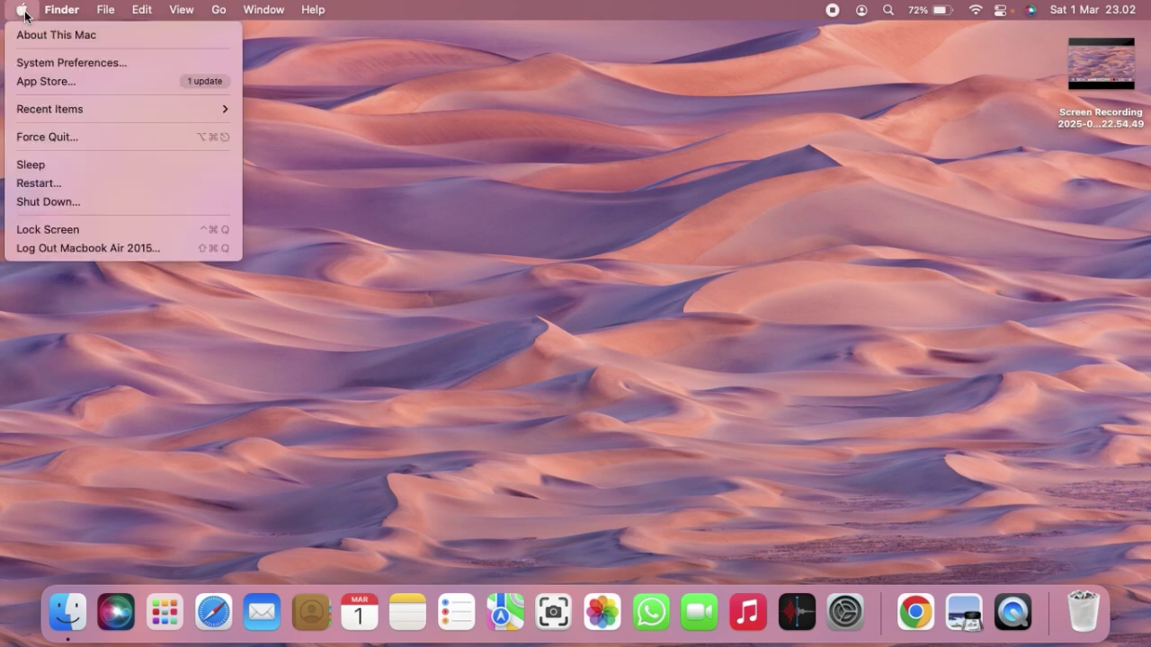
{"action": "left_click", "coordinate": [34, 63]}
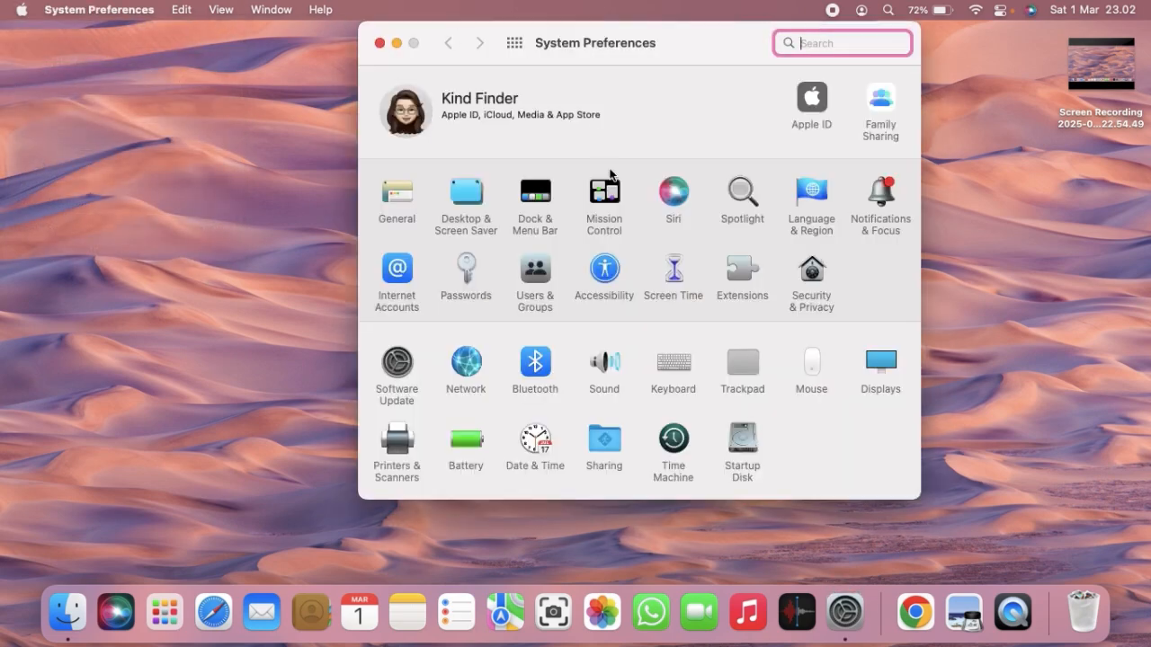
Step: In the Sound pane, preview the Bubble, Boop, Breeze and Crystal alert sounds
{"action": "left_click", "coordinate": [600, 374]}
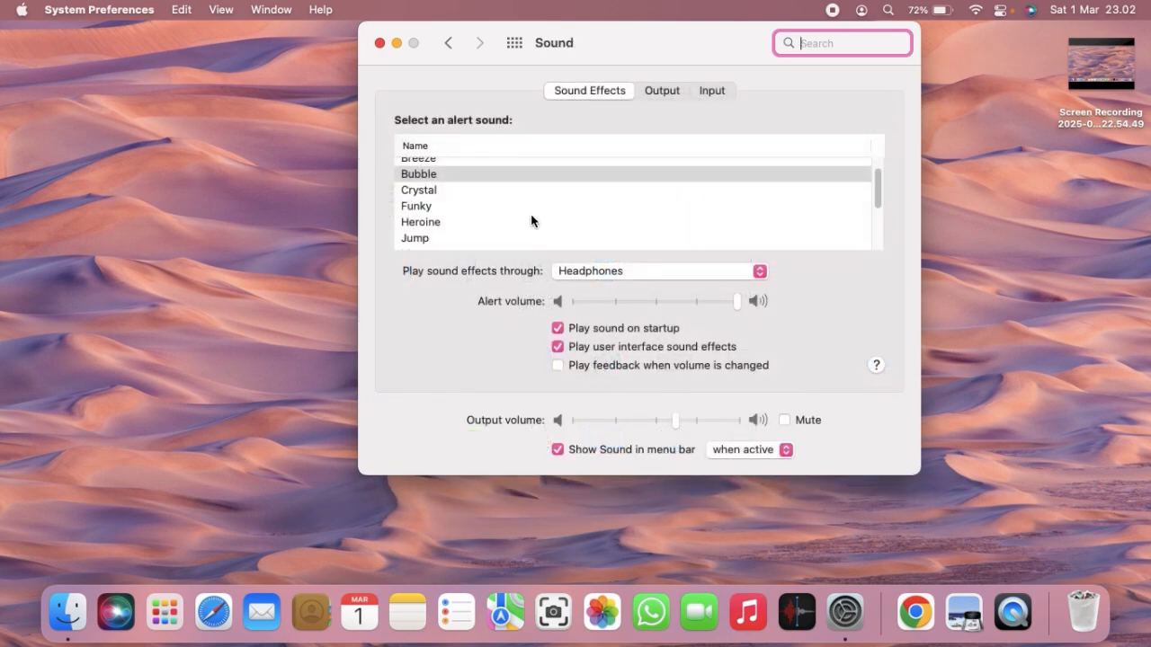
{"action": "scroll", "coordinate": [521, 202], "scroll_direction": "up", "scroll_amount": 1}
{"action": "scroll", "coordinate": [521, 205], "scroll_direction": "down", "scroll_amount": 2}
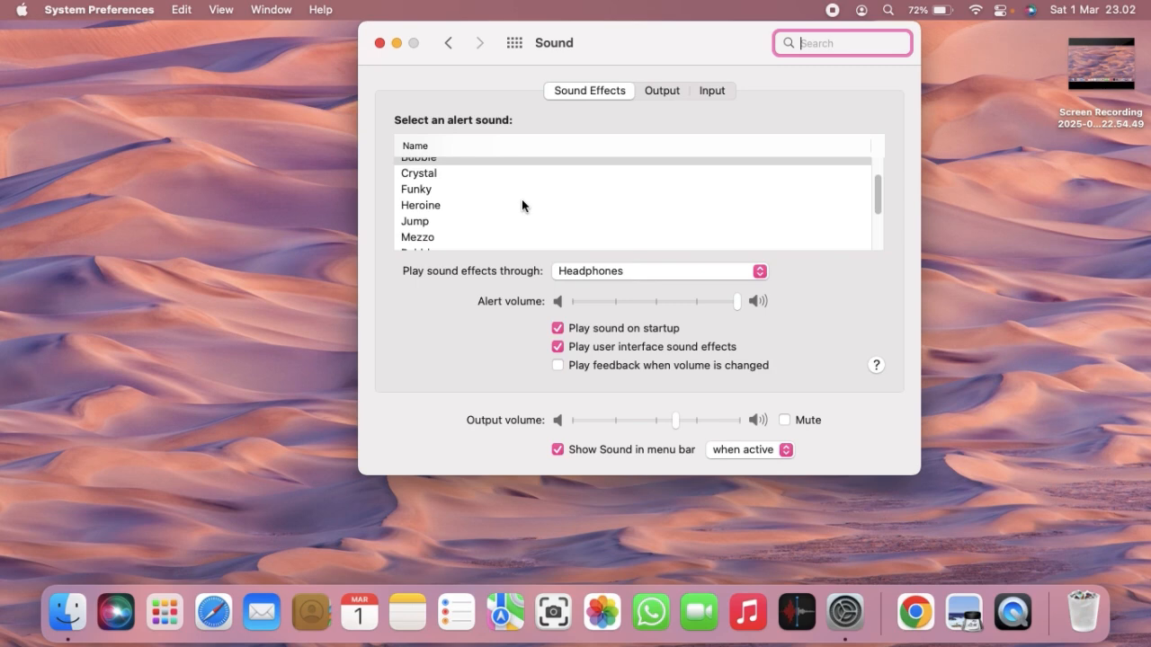
{"action": "scroll", "coordinate": [522, 205], "scroll_direction": "down", "scroll_amount": 3}
{"action": "scroll", "coordinate": [521, 205], "scroll_direction": "down", "scroll_amount": 2}
{"action": "scroll", "coordinate": [522, 200], "scroll_direction": "up", "scroll_amount": 8}
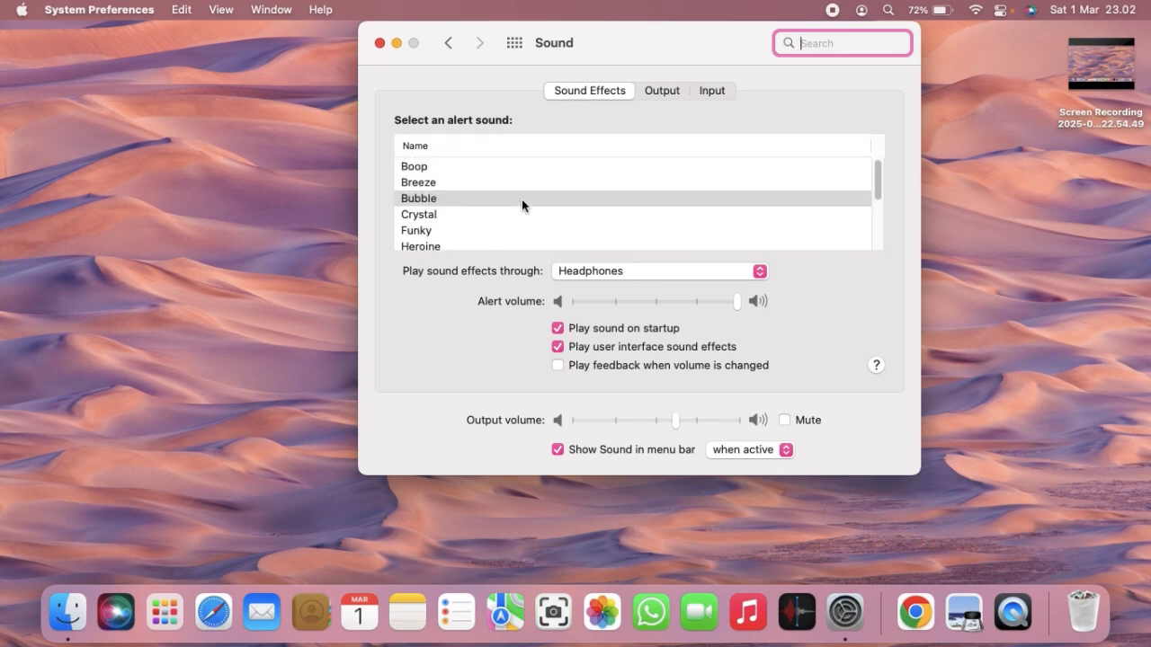
{"action": "left_click", "coordinate": [450, 197]}
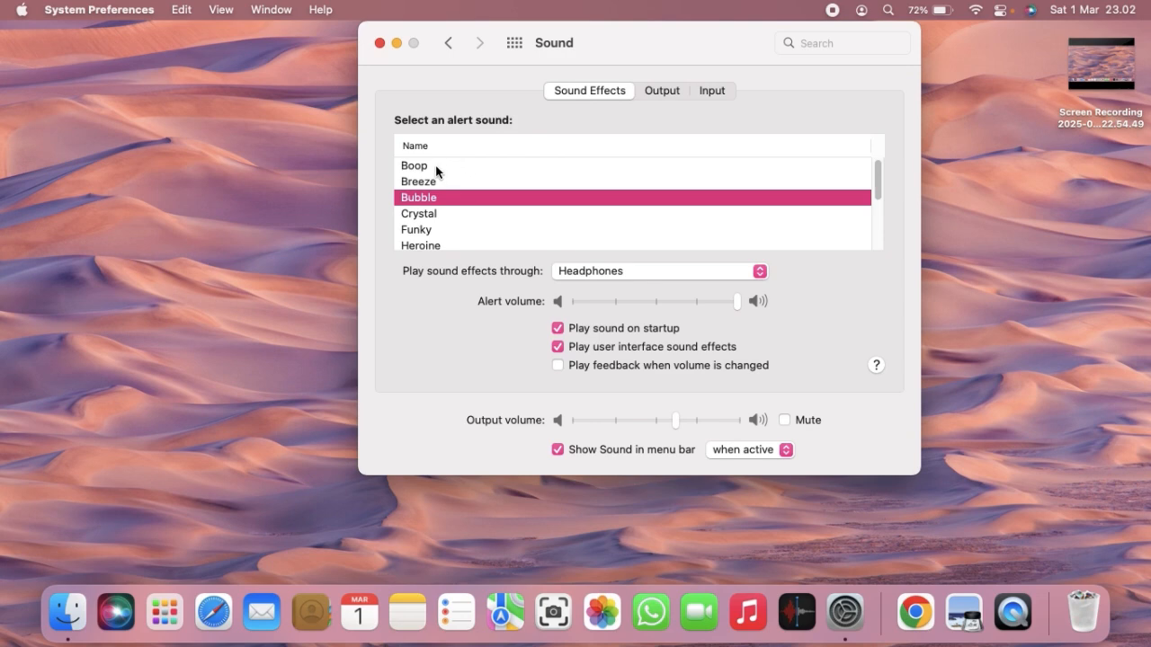
{"action": "left_click", "coordinate": [437, 171]}
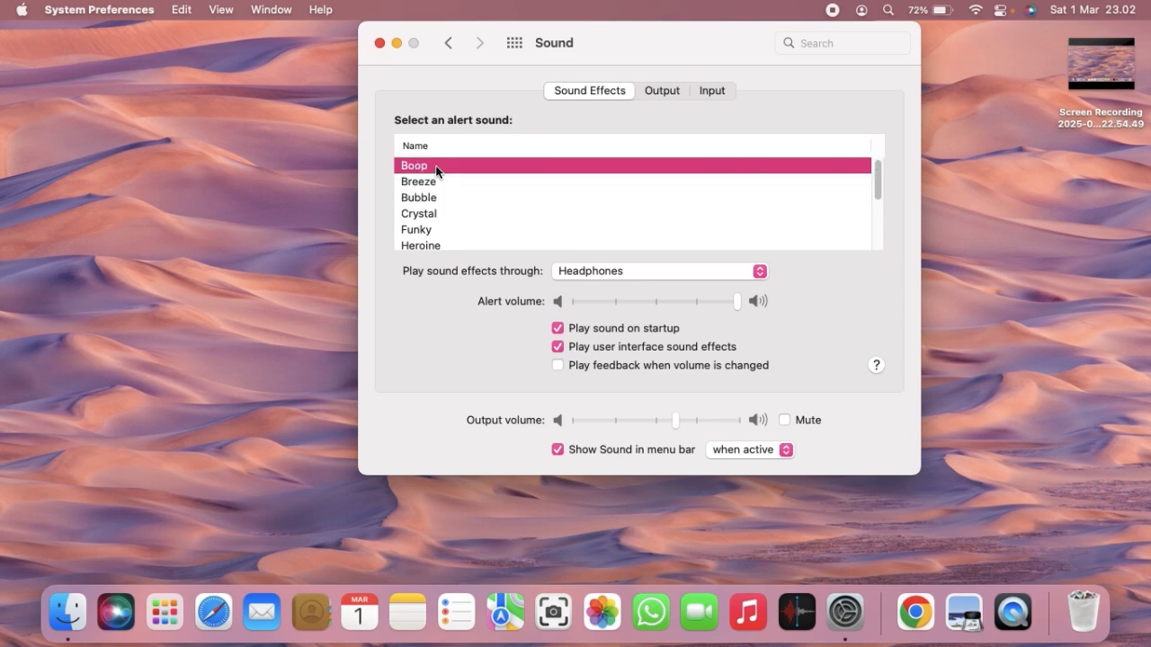
{"action": "left_click", "coordinate": [438, 187]}
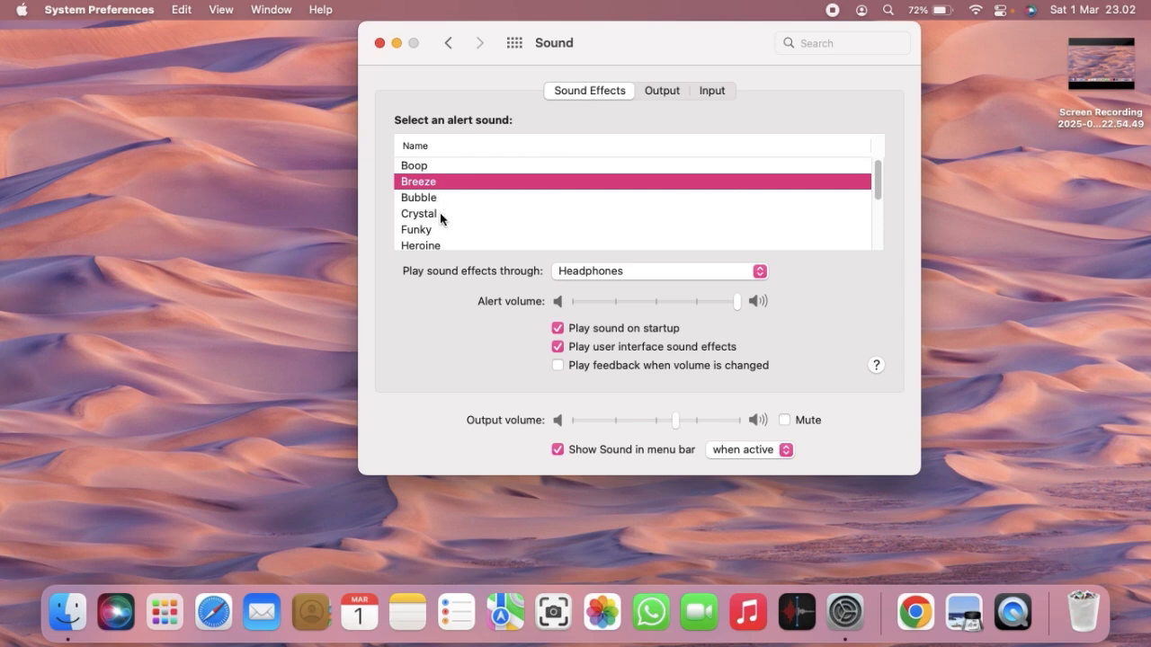
{"action": "left_click", "coordinate": [440, 212]}
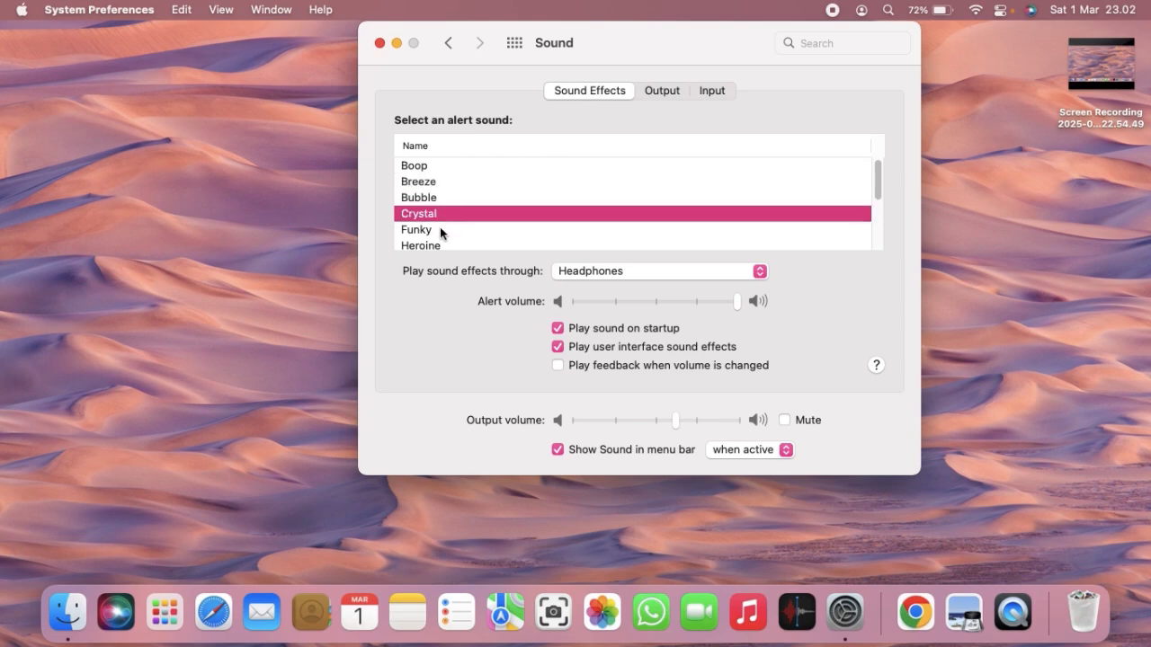
Step: Preview Funky and Heroine, then make Breeze the alert sound
{"action": "left_click", "coordinate": [439, 231]}
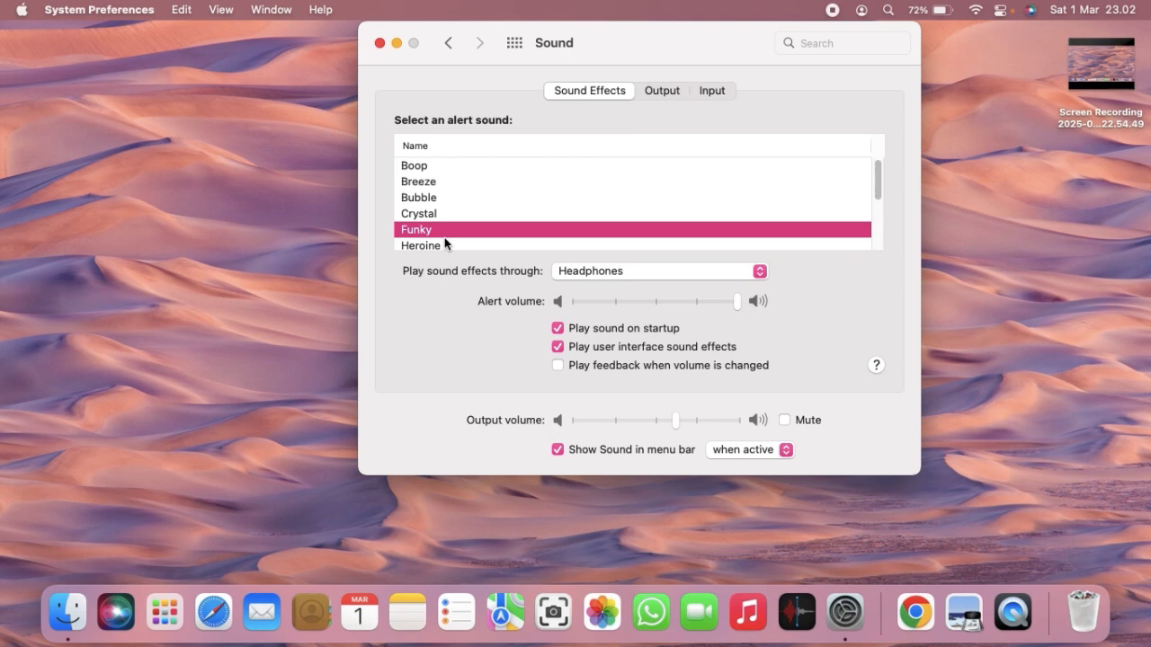
{"action": "left_click", "coordinate": [437, 244]}
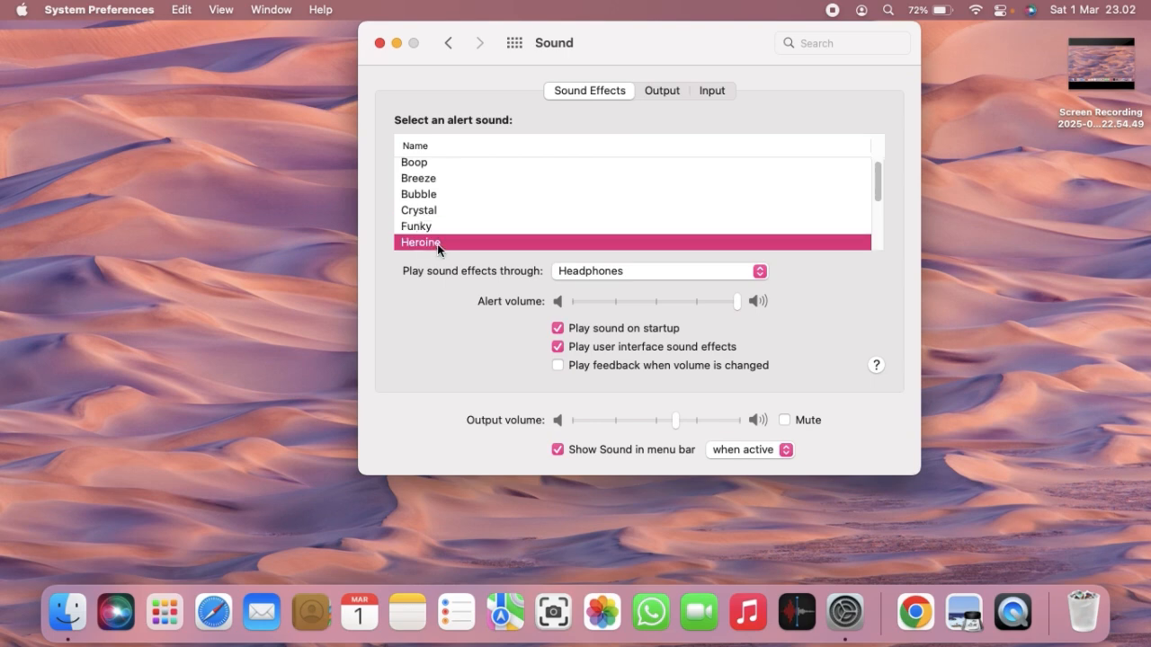
{"action": "scroll", "coordinate": [437, 244], "scroll_direction": "down", "scroll_amount": 3}
{"action": "scroll", "coordinate": [437, 244], "scroll_direction": "down", "scroll_amount": 1}
{"action": "scroll", "coordinate": [437, 243], "scroll_direction": "down", "scroll_amount": 2}
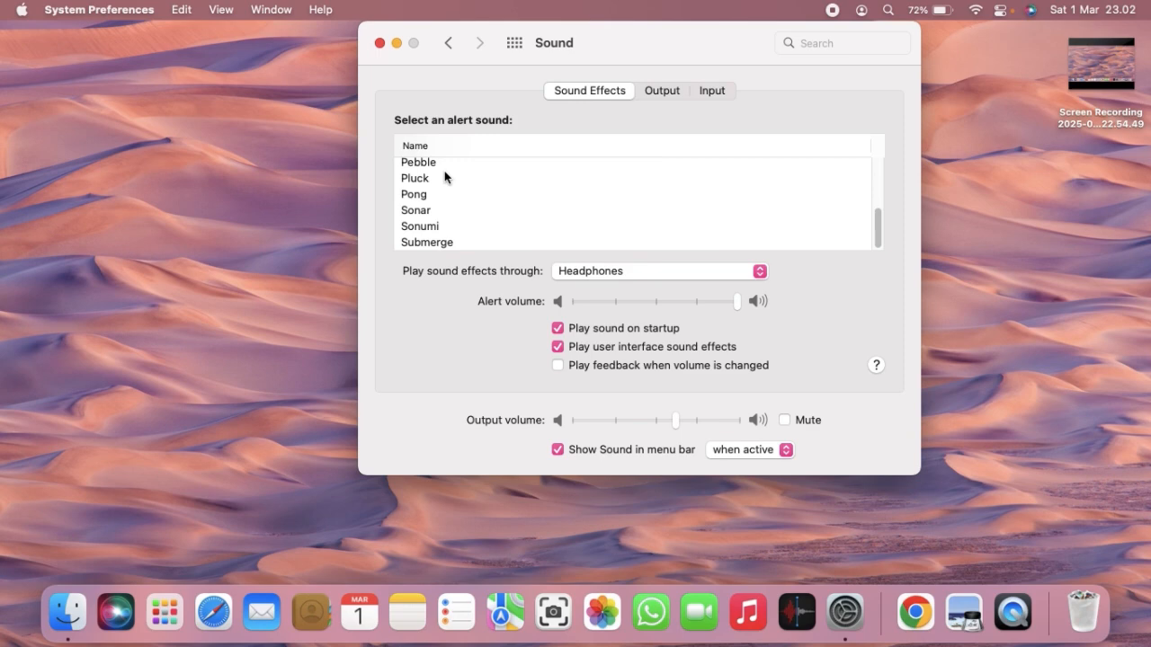
{"action": "scroll", "coordinate": [444, 177], "scroll_direction": "up", "scroll_amount": 2}
{"action": "scroll", "coordinate": [444, 180], "scroll_direction": "up", "scroll_amount": 3}
{"action": "scroll", "coordinate": [442, 185], "scroll_direction": "up", "scroll_amount": 2}
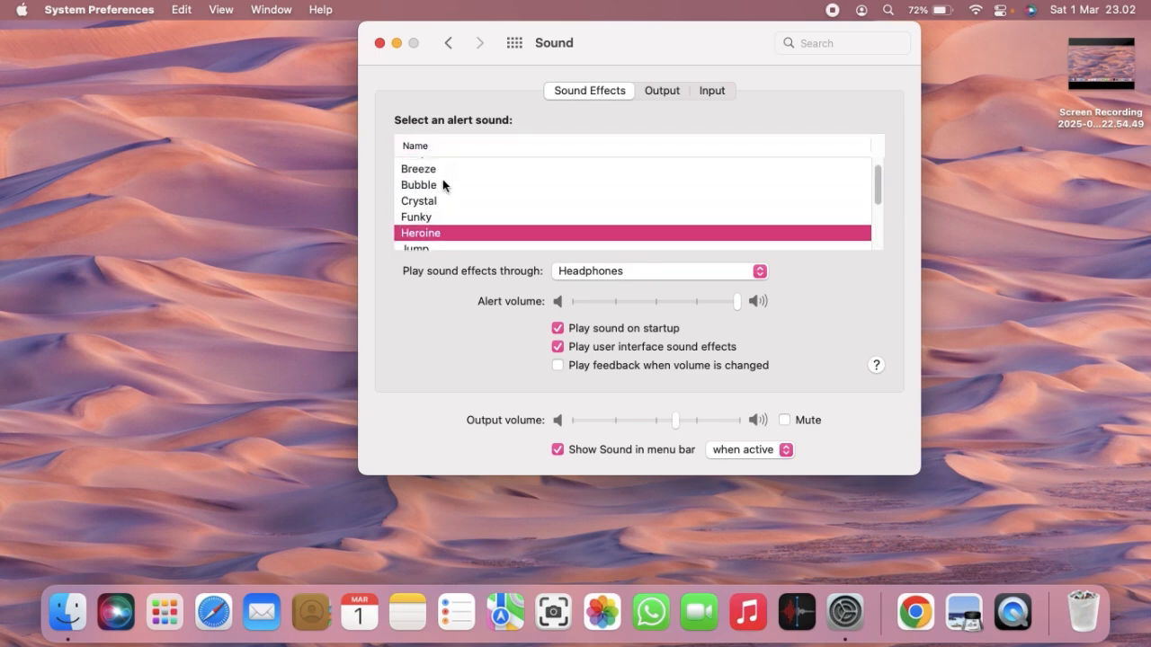
{"action": "scroll", "coordinate": [434, 180], "scroll_direction": "up", "scroll_amount": 1}
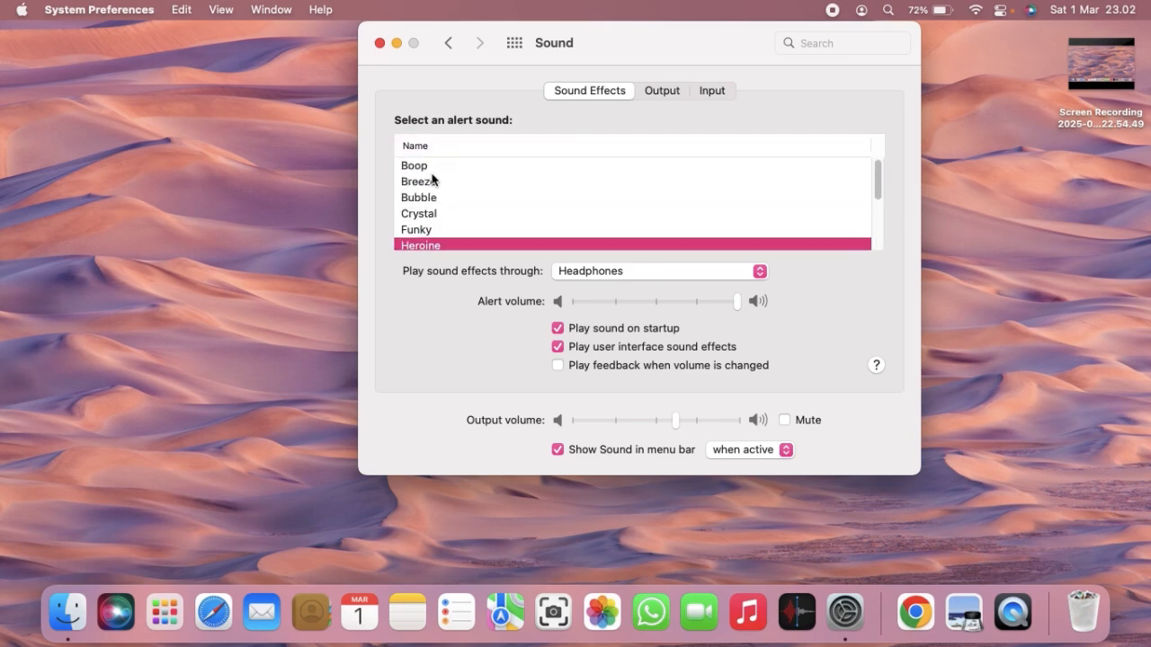
{"action": "left_click", "coordinate": [434, 187]}
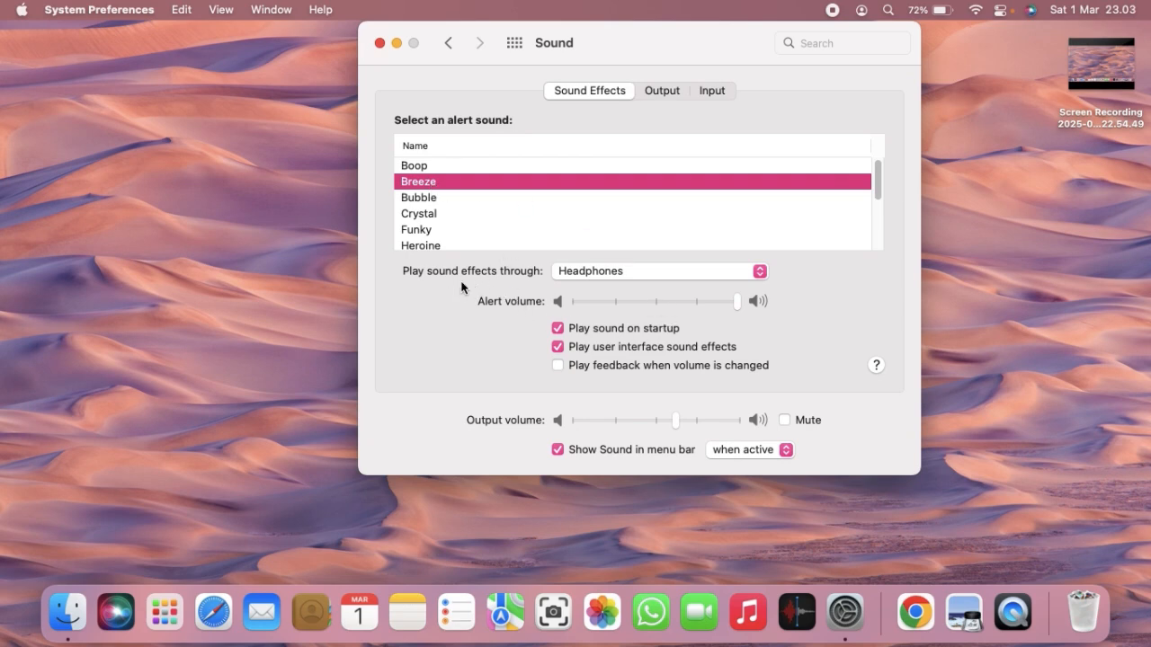
{"action": "left_click", "coordinate": [760, 273]}
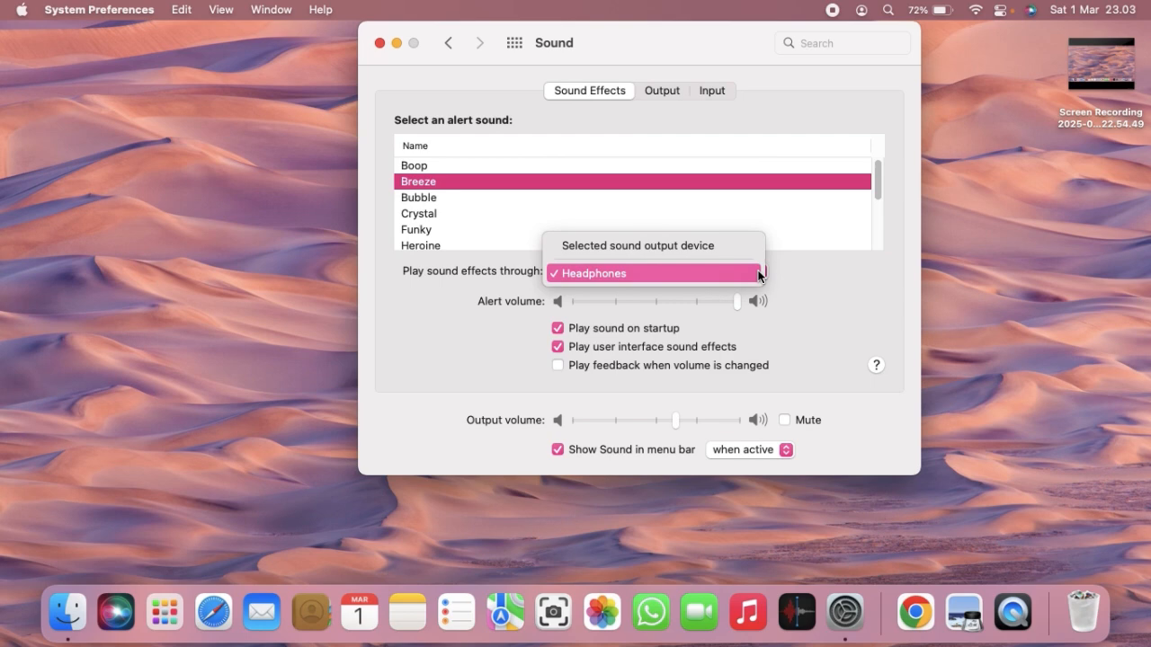
{"action": "left_click", "coordinate": [789, 279]}
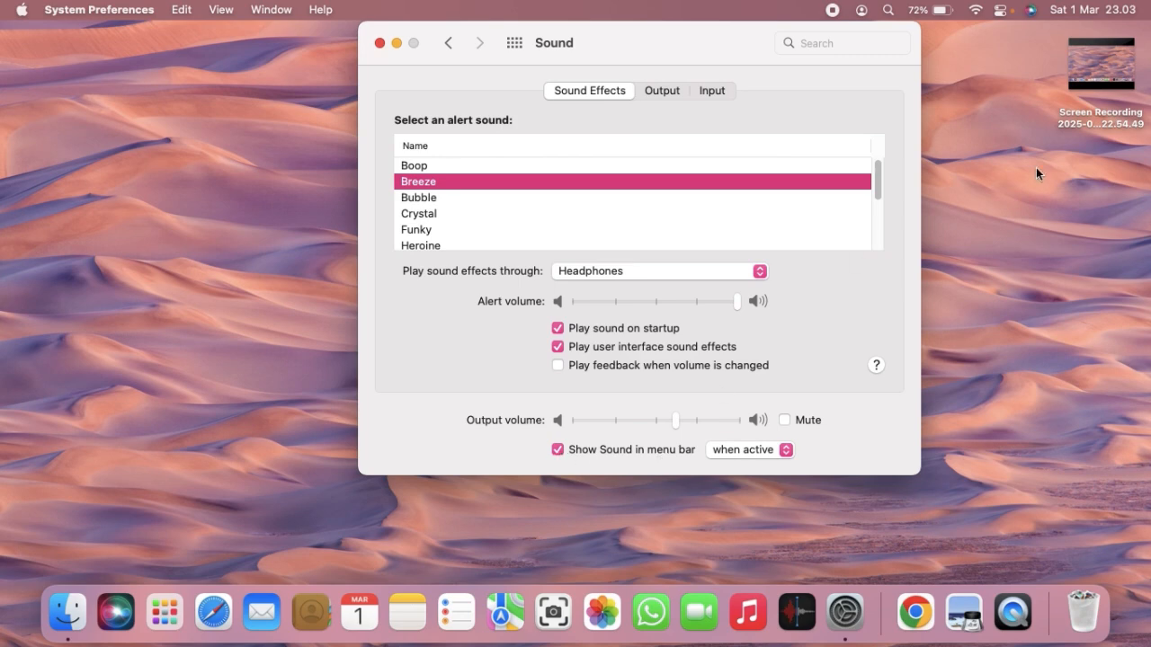
Step: Show and dismiss the Control Center panel from the menu bar
{"action": "left_click", "coordinate": [1002, 11]}
{"action": "left_click", "coordinate": [1002, 11]}
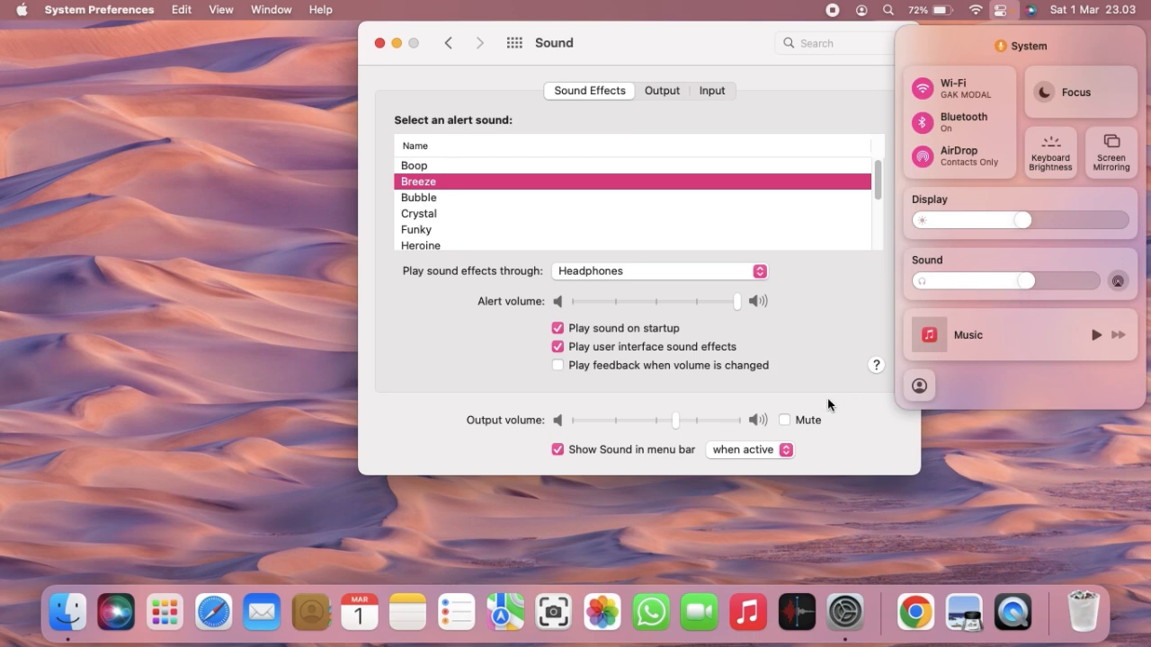
{"action": "left_click", "coordinate": [467, 356]}
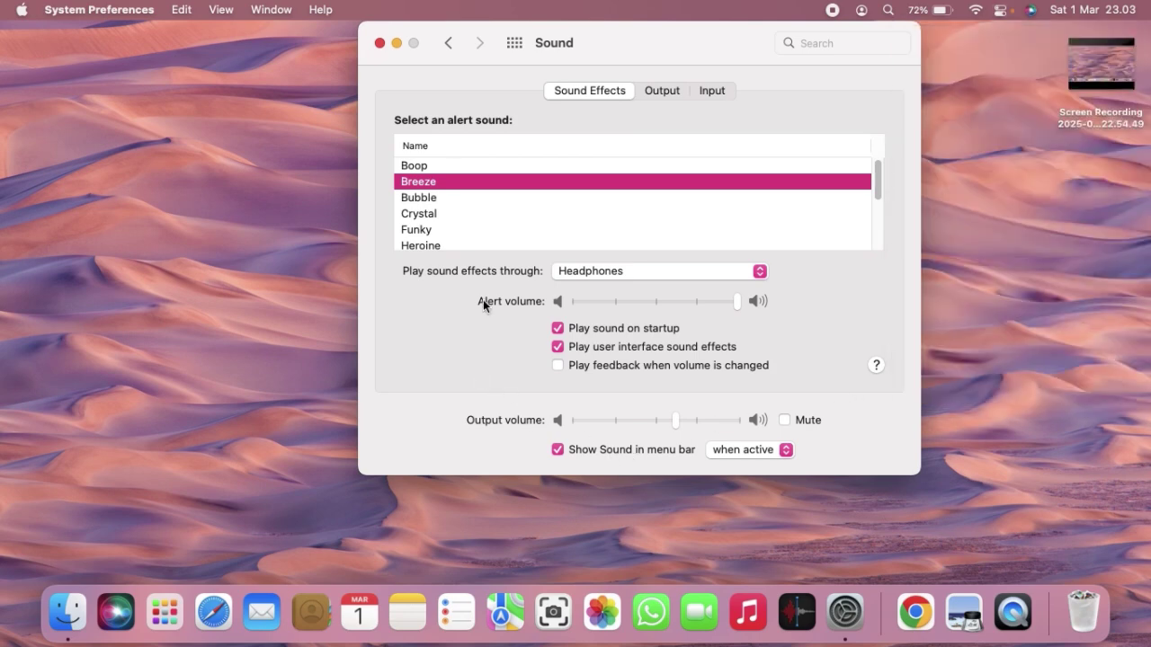
Step: Review the Output and Input device settings, return to Sound Effects, and close the window
{"action": "left_click", "coordinate": [669, 93]}
{"action": "left_click", "coordinate": [697, 95]}
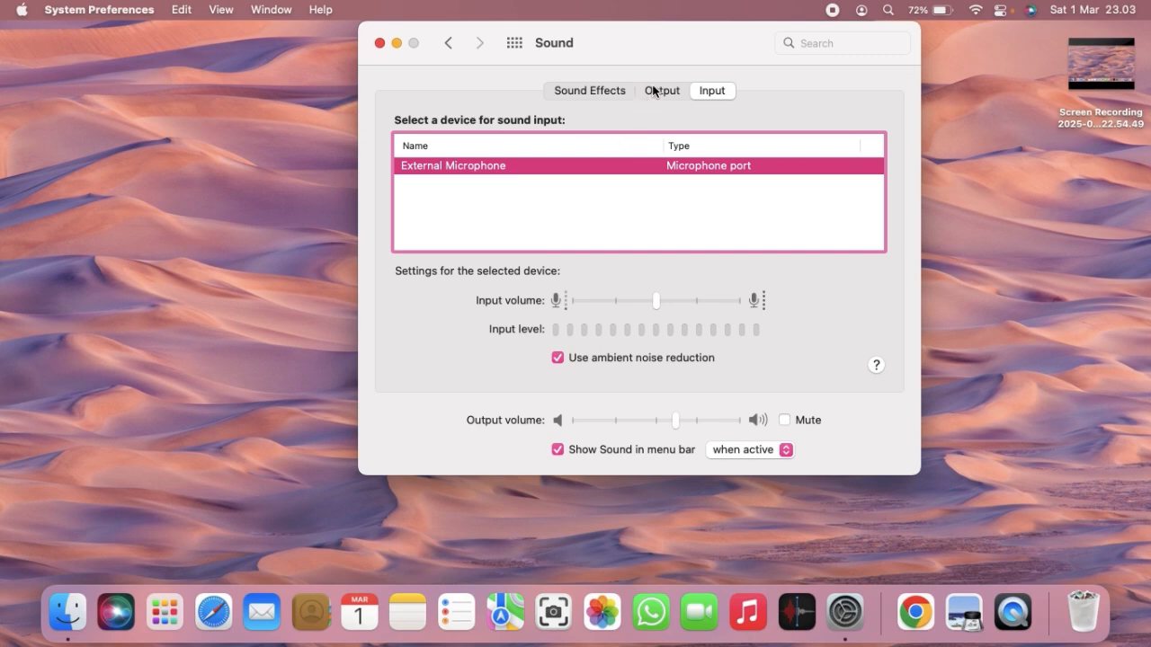
{"action": "left_click", "coordinate": [597, 93]}
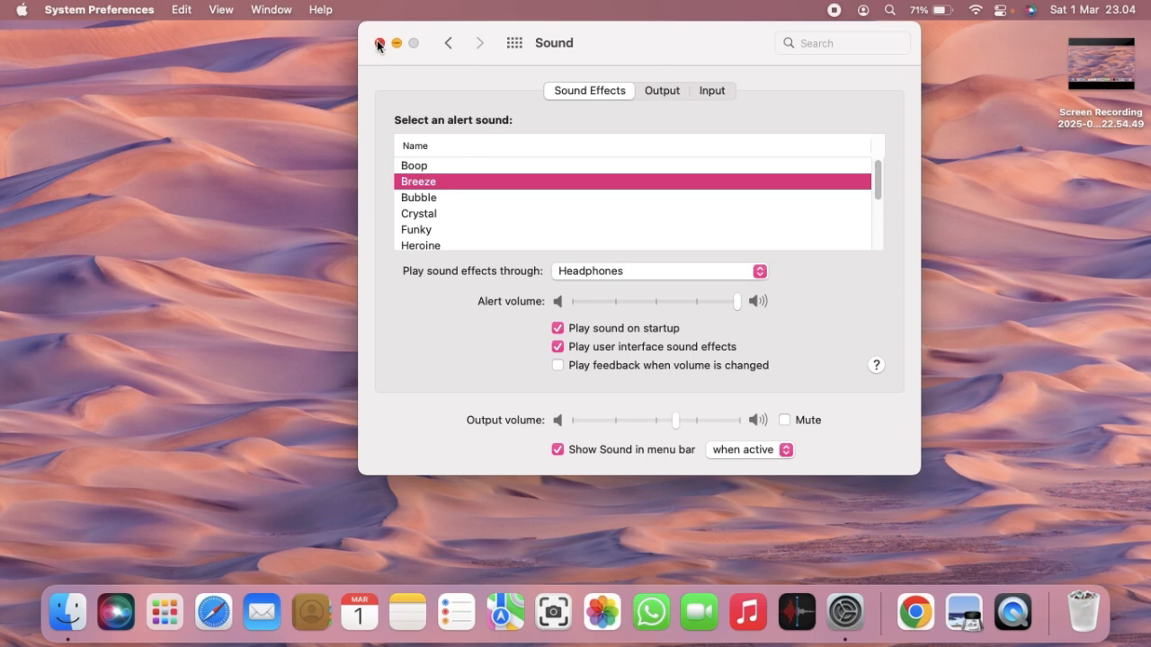
{"action": "left_click", "coordinate": [379, 43]}
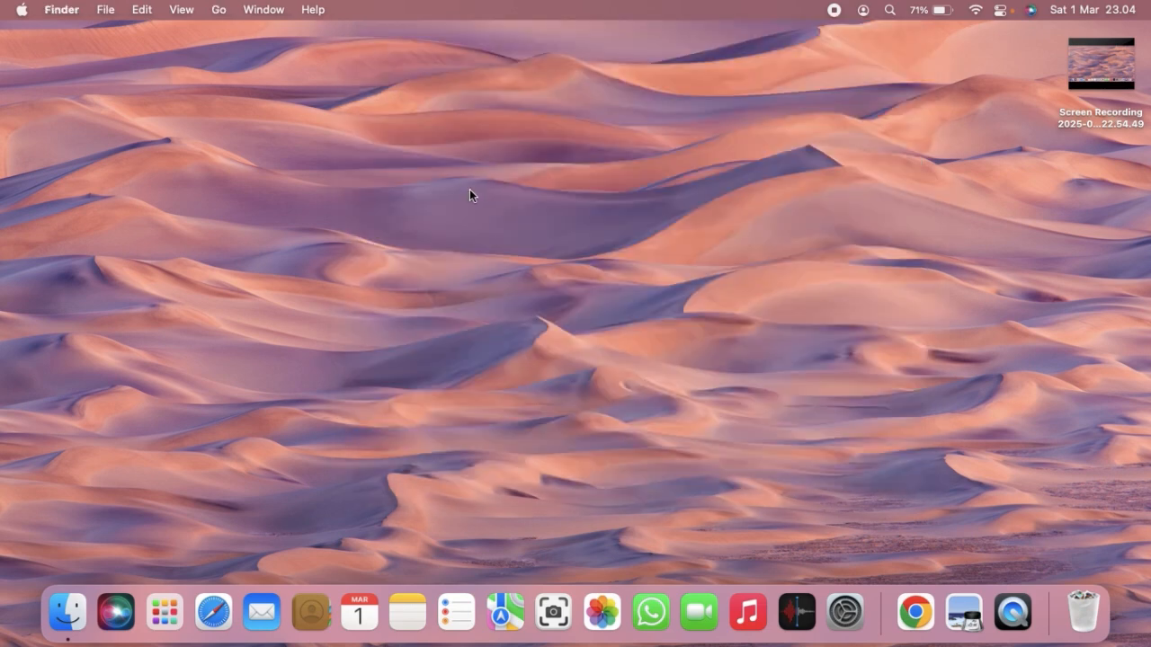